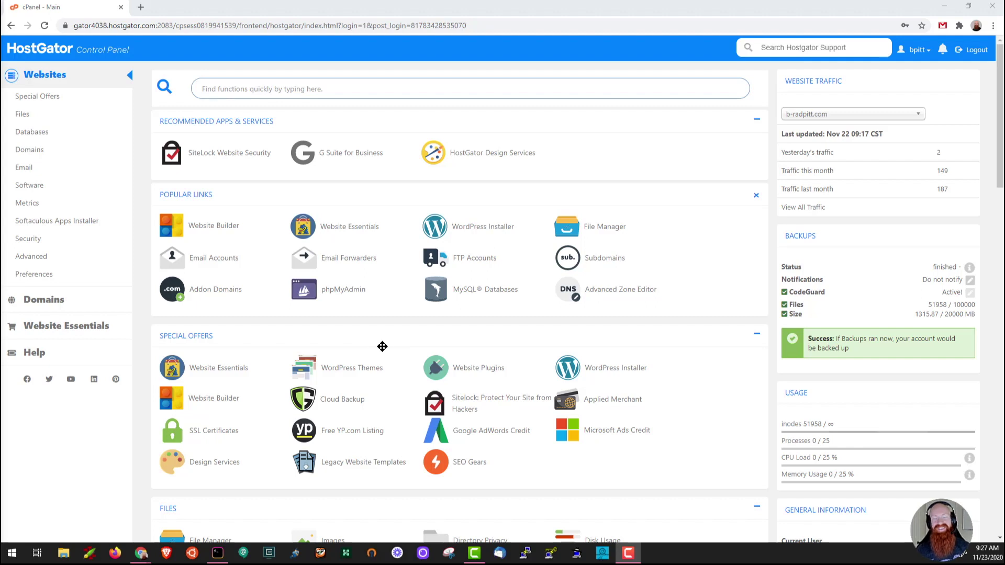
# Step: Launch File Manager from cPanel's Popular Links in a new tab
pyautogui.click(601, 228)
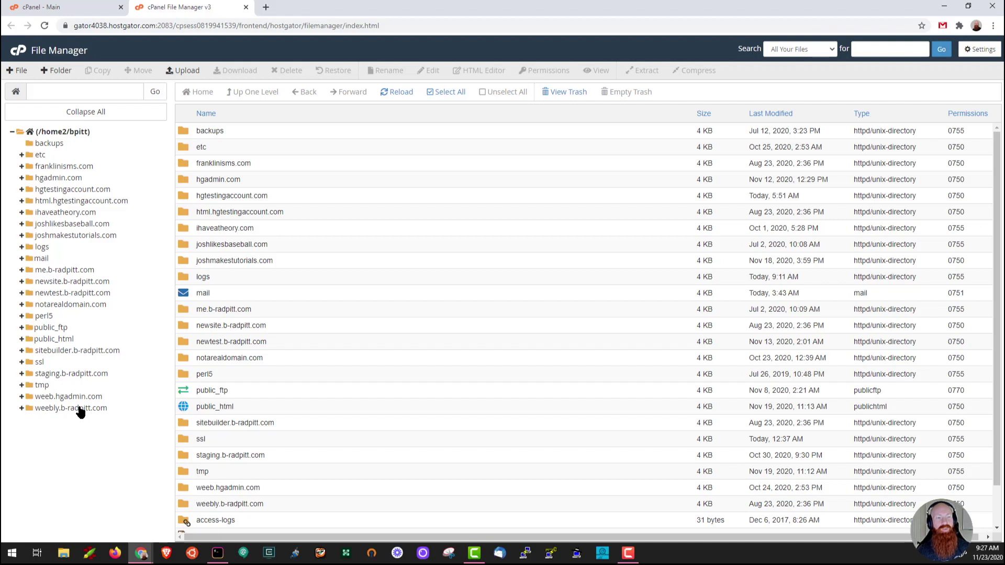
# Step: Open the backups folder to list its .tar.gz archives and php.ini
pyautogui.click(50, 144)
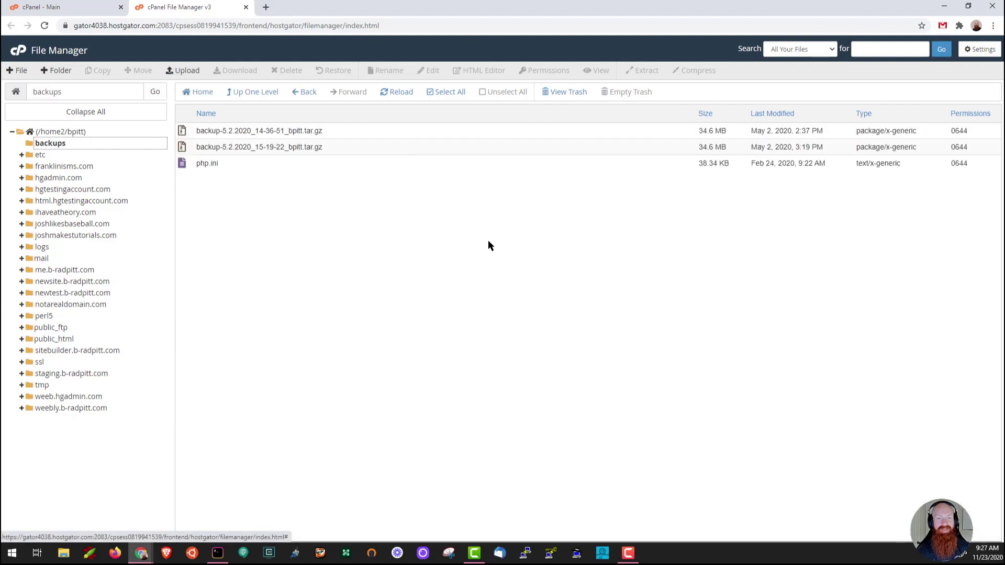
pyautogui.click(21, 155)
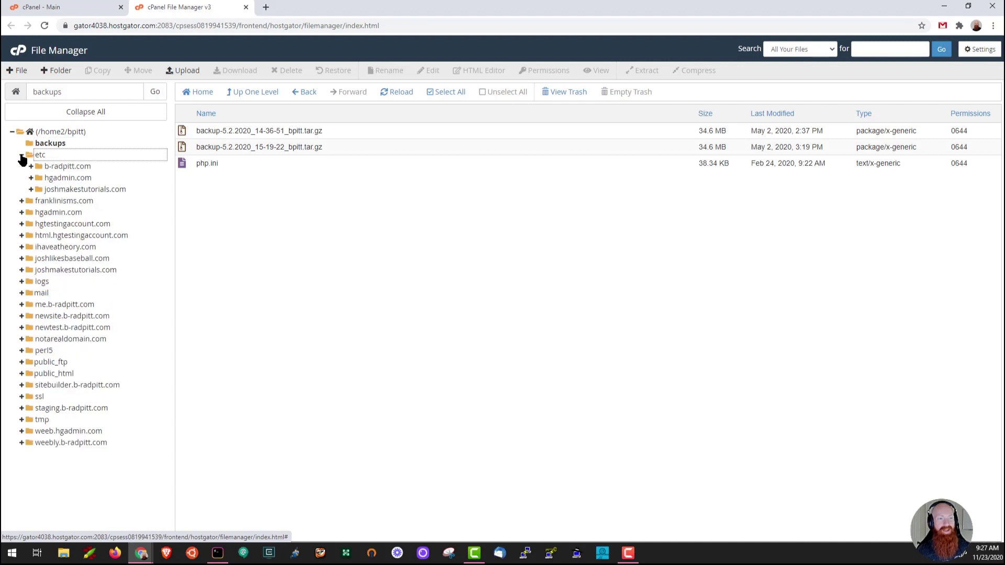
pyautogui.click(21, 156)
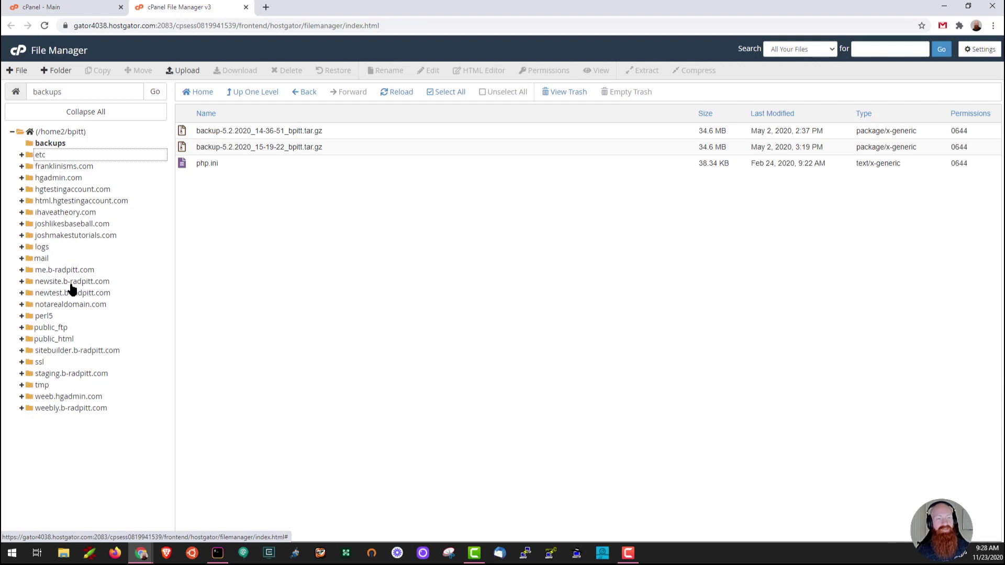
pyautogui.click(68, 133)
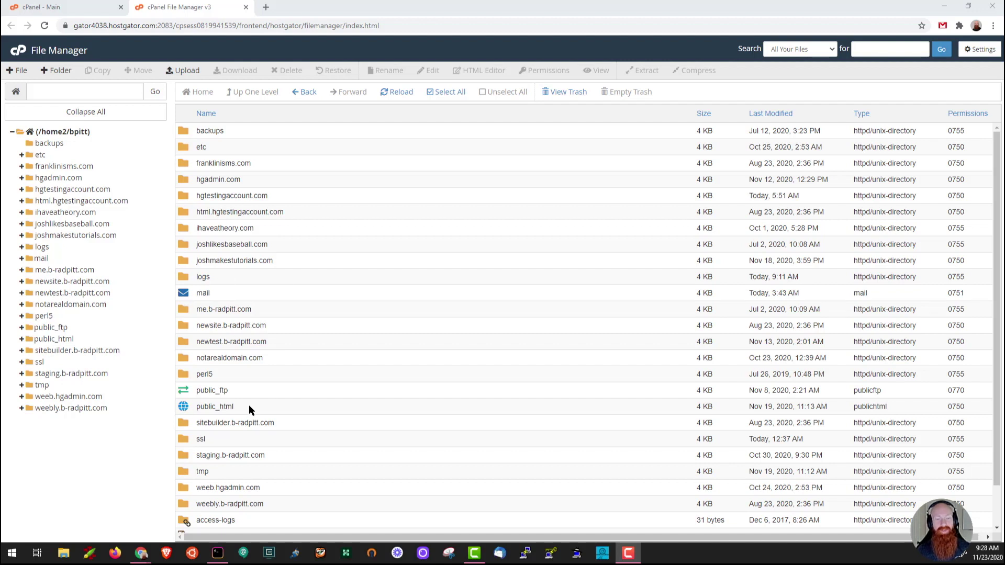
pyautogui.scroll(-2, 249, 385)
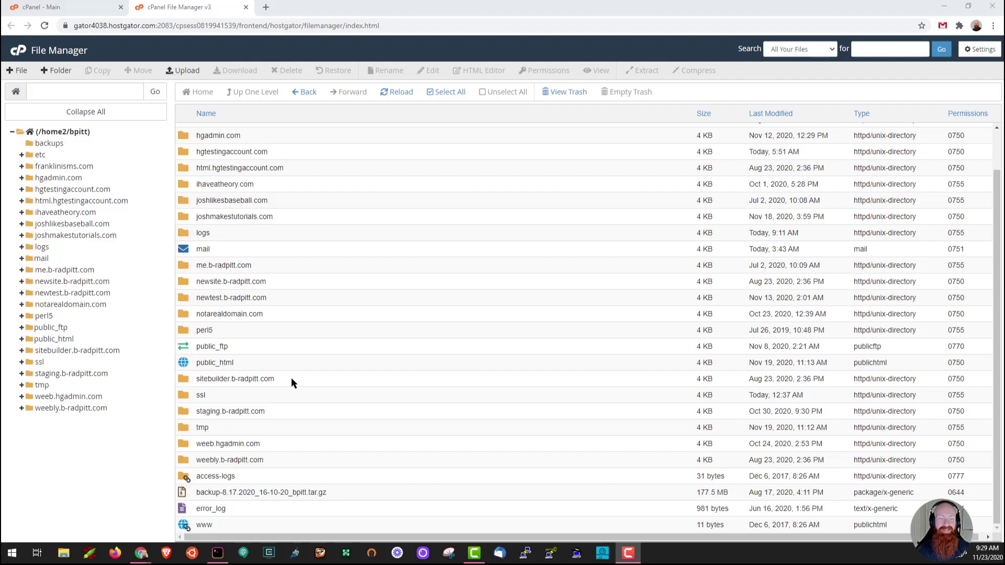
# Step: Select the public_html folder and send it to the trash, confirming the dialog
pyautogui.click(184, 364)
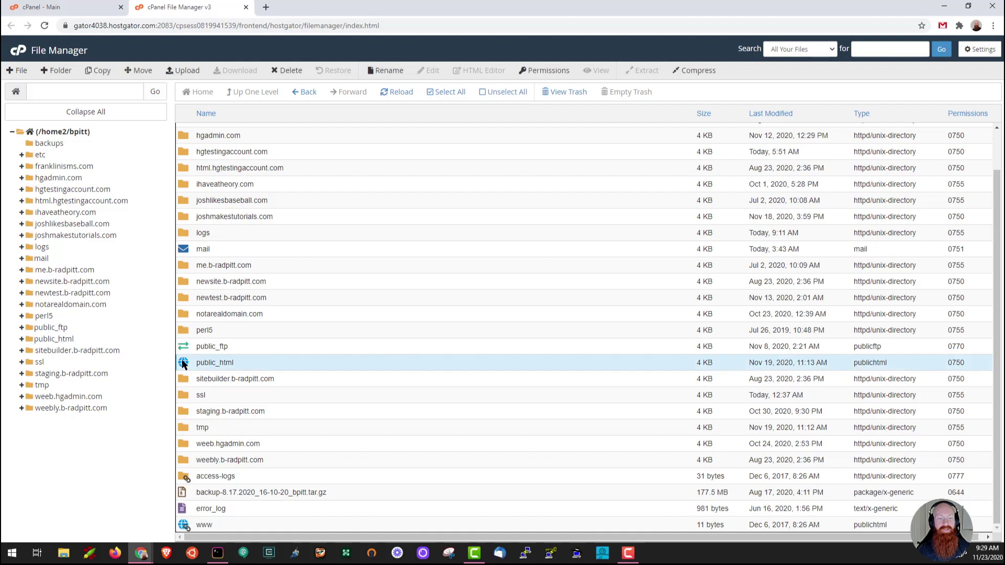
pyautogui.click(184, 363)
pyautogui.click(184, 363)
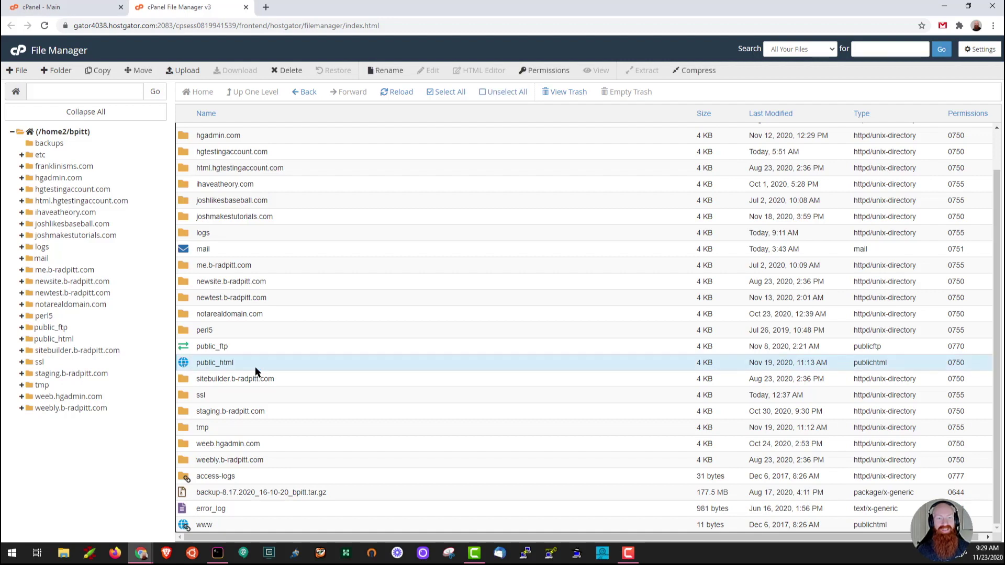
pyautogui.click(287, 71)
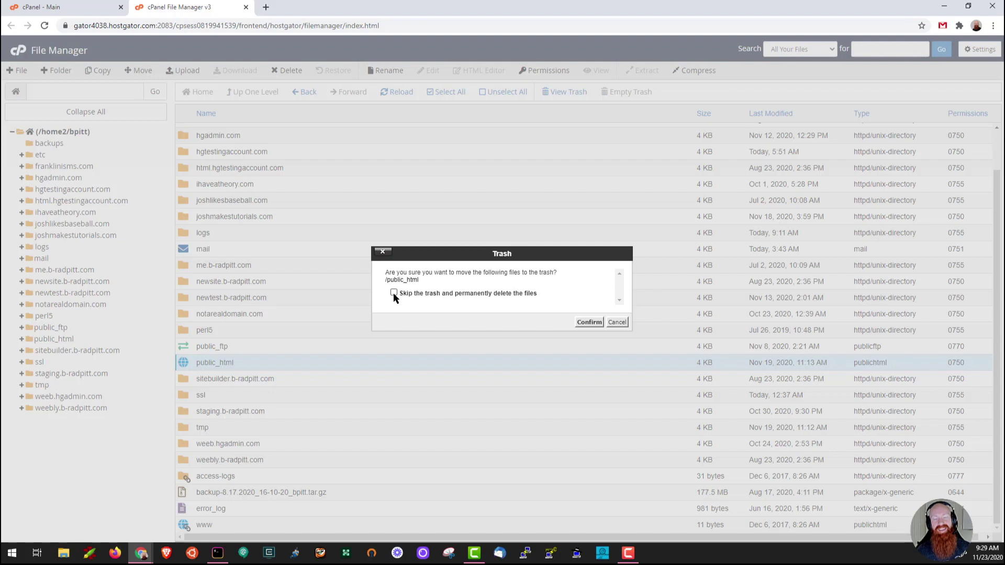
pyautogui.click(585, 325)
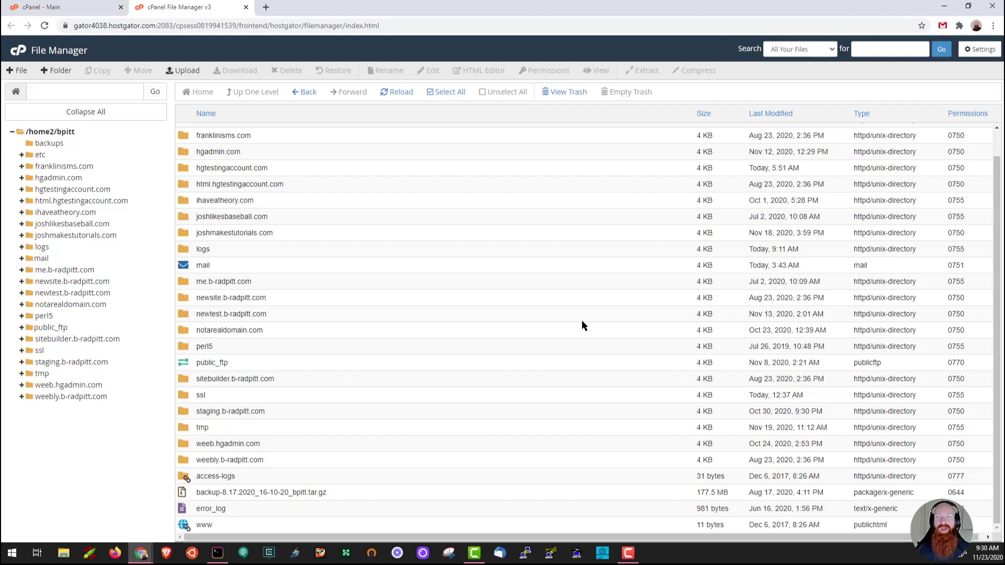
# Step: Enable Show Hidden Files (dotfiles) in File Manager settings and save
pyautogui.click(984, 54)
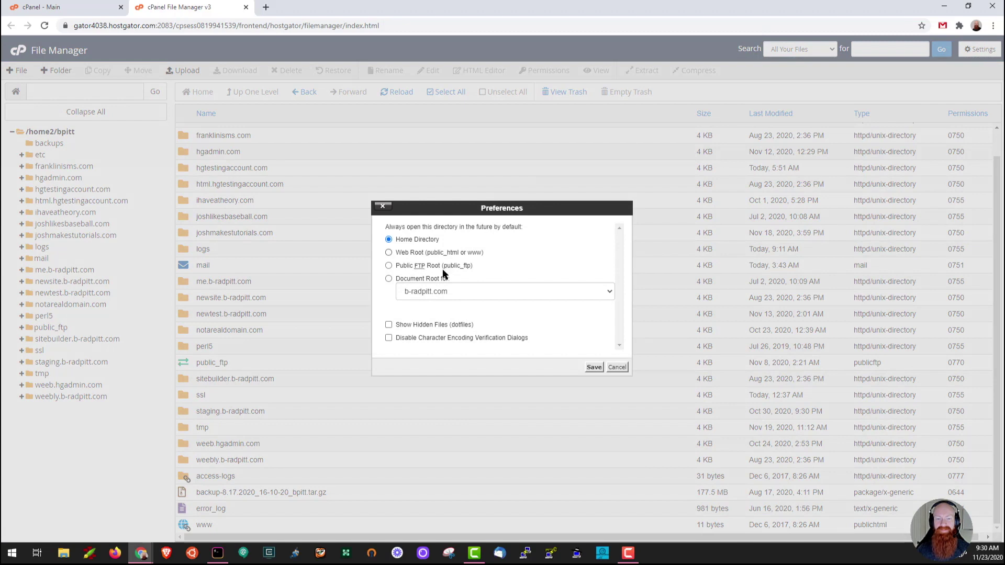
pyautogui.click(388, 324)
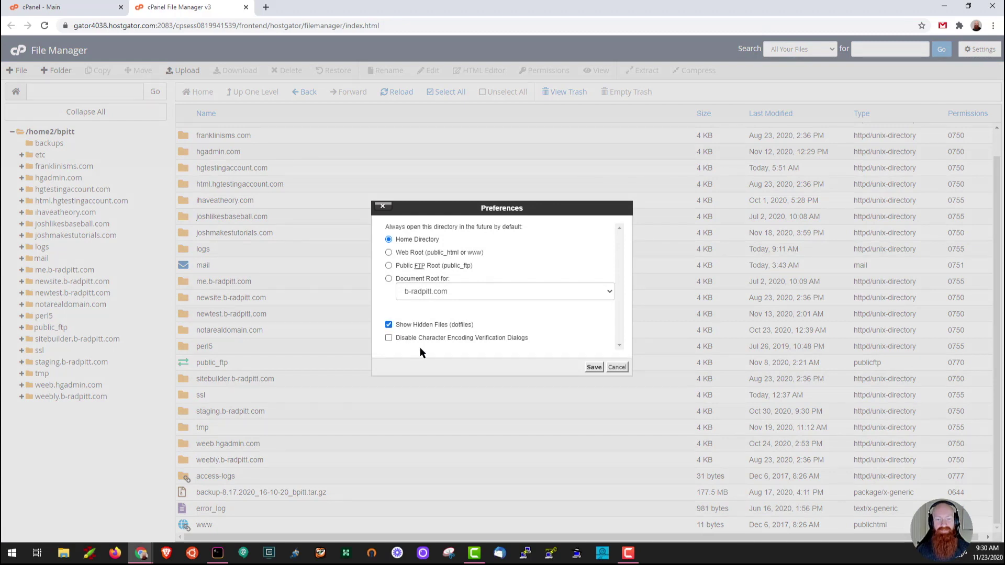
pyautogui.click(590, 368)
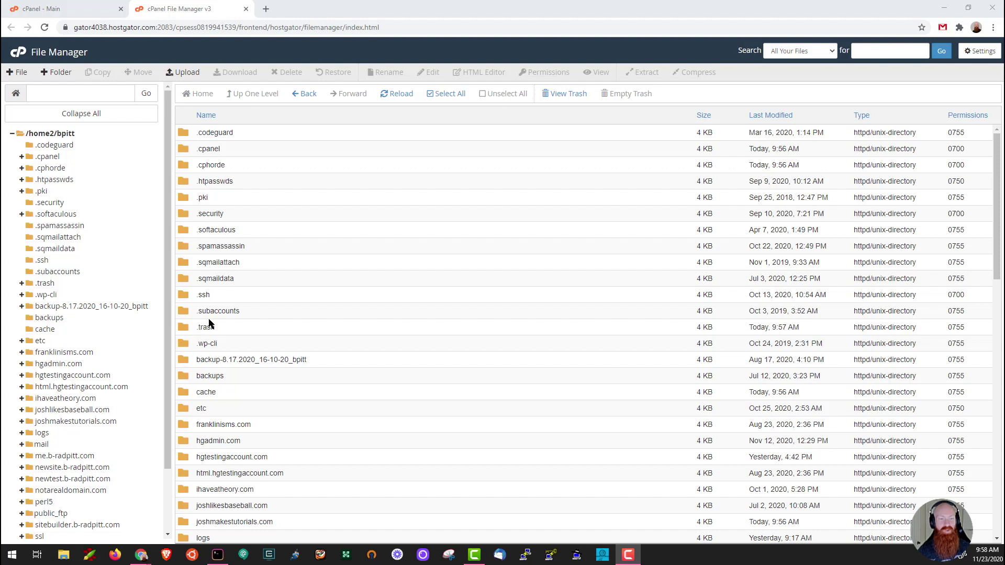
# Step: Restore public_html from .trash to its original location, then return to the home listing
pyautogui.scroll(-5, 221, 310)
pyautogui.scroll(-6, 220, 310)
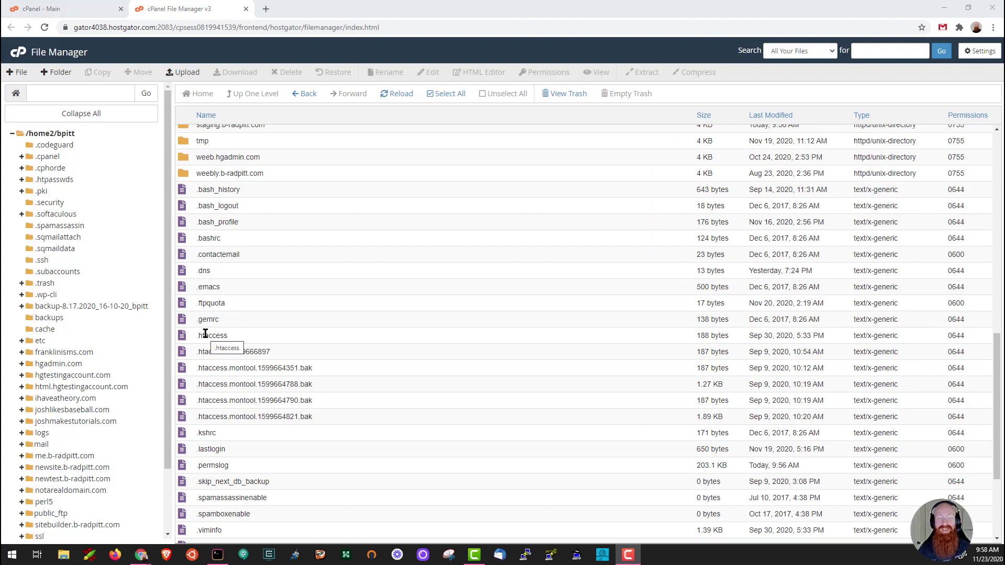
pyautogui.scroll(15, 314, 372)
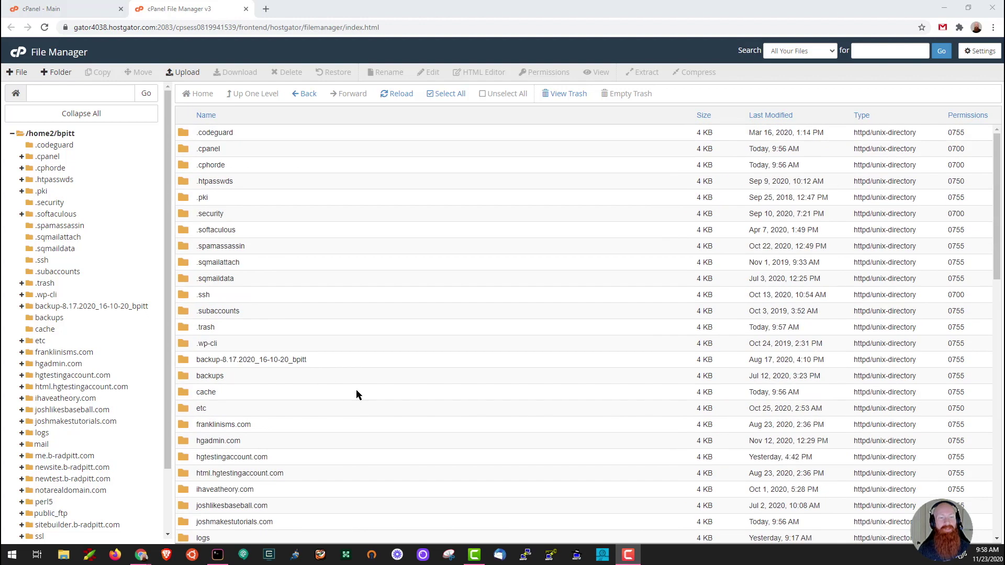
pyautogui.doubleClick(182, 328)
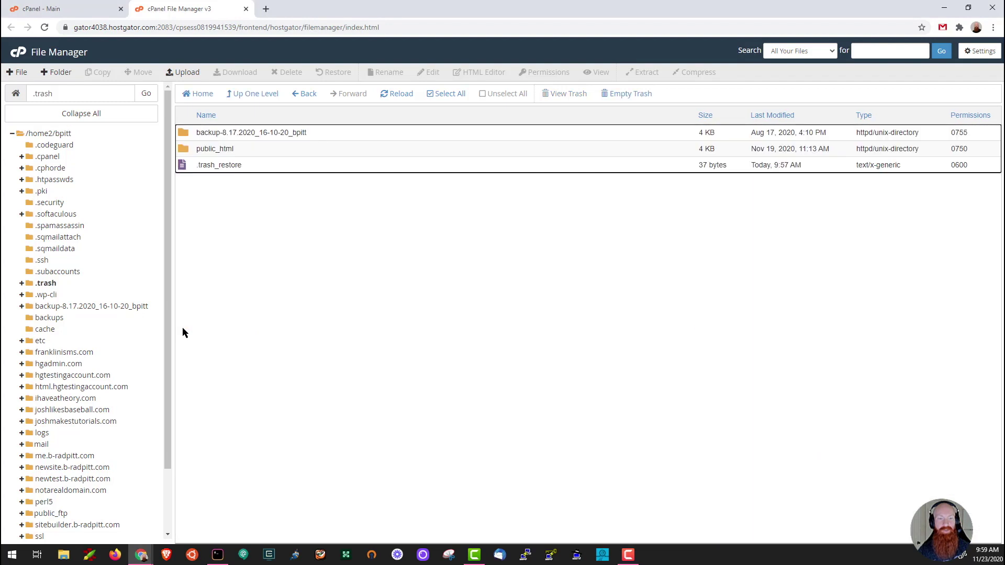
pyautogui.click(182, 152)
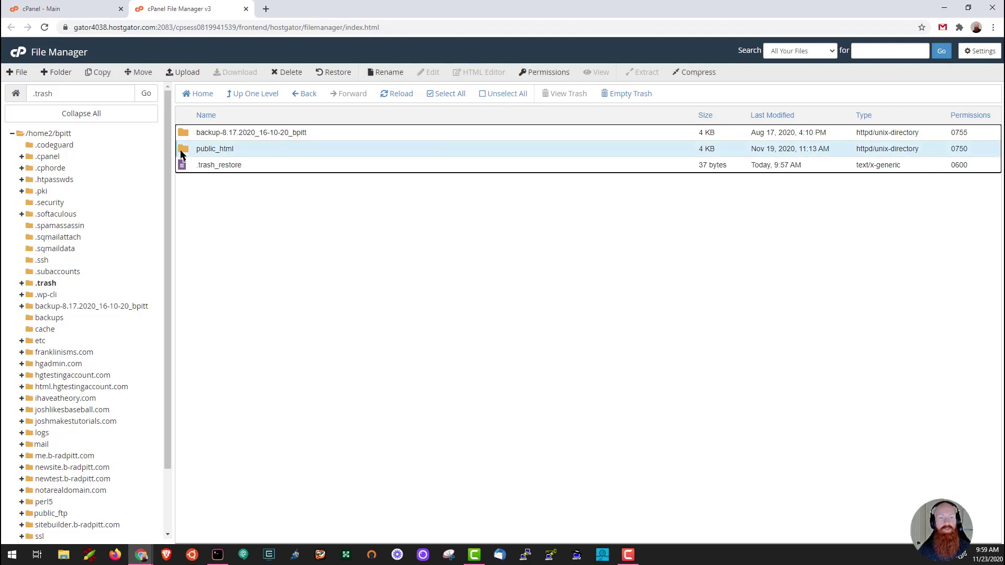
pyautogui.click(330, 75)
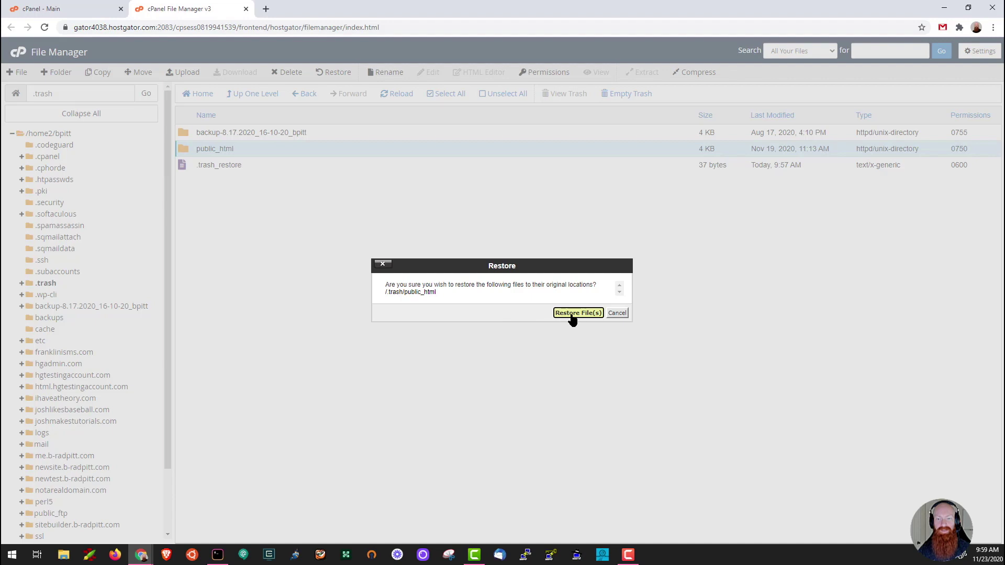
pyautogui.click(572, 313)
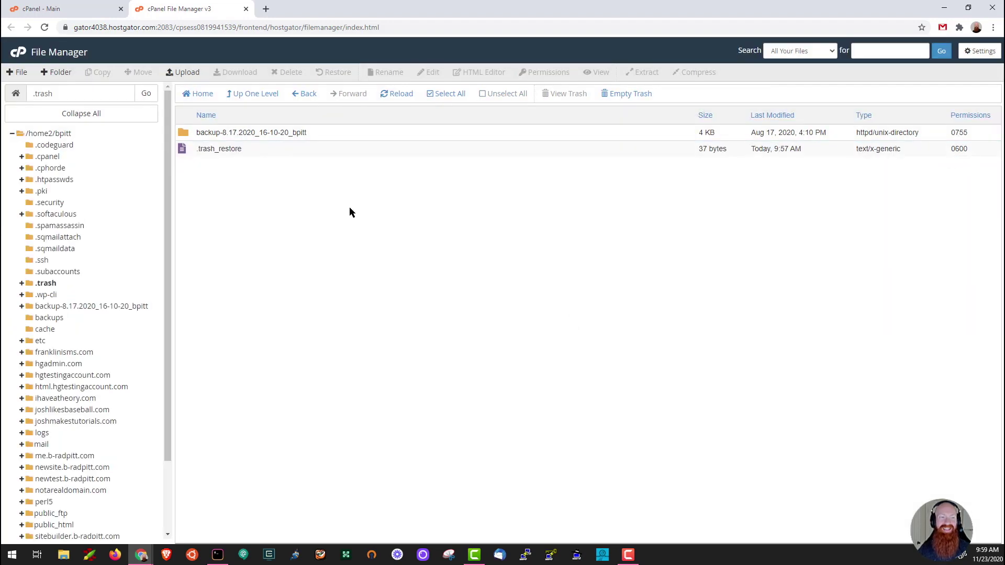
pyautogui.click(52, 134)
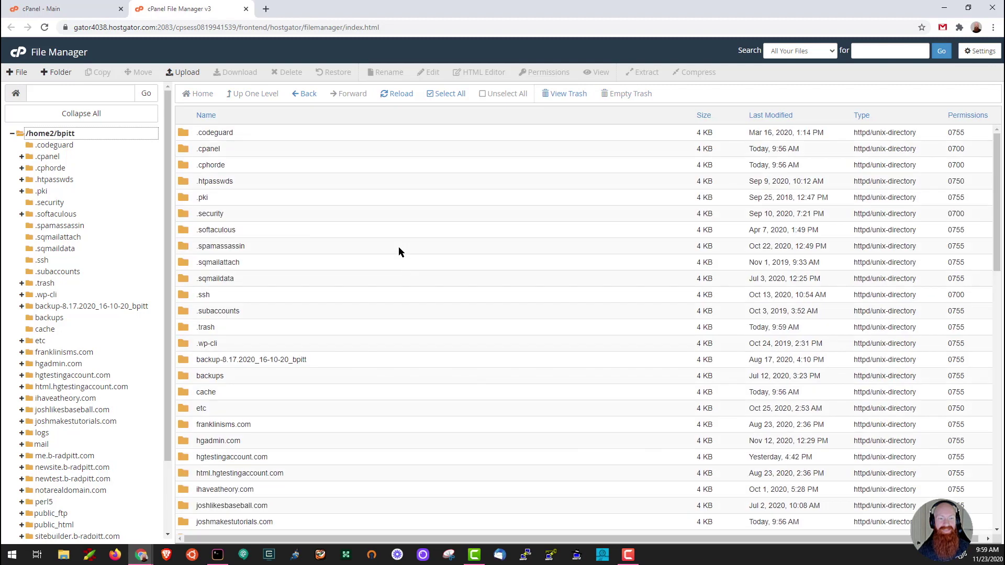
# Step: Open the public_html folder and bring up the New File dialog for it
pyautogui.scroll(-7, 398, 252)
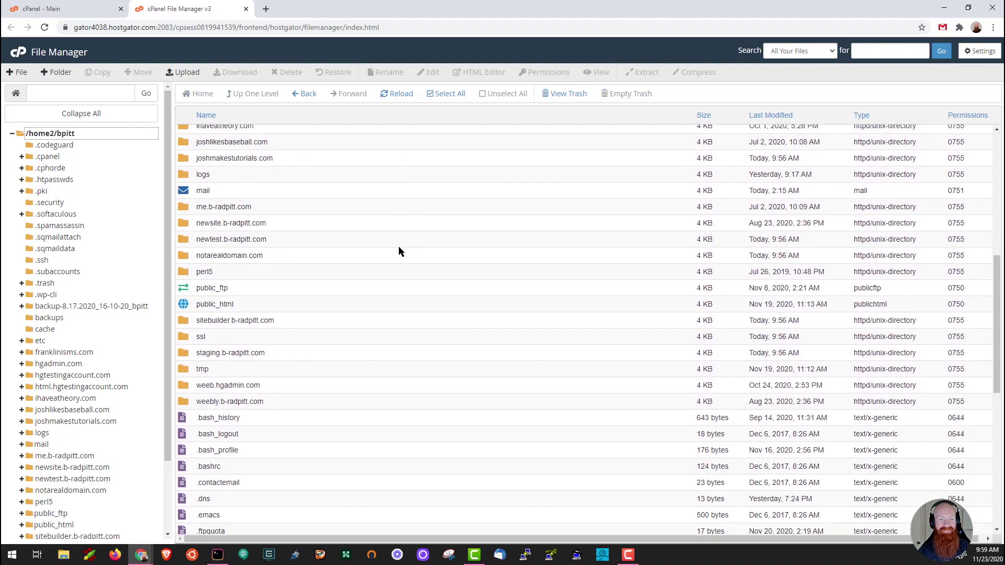
pyautogui.doubleClick(184, 303)
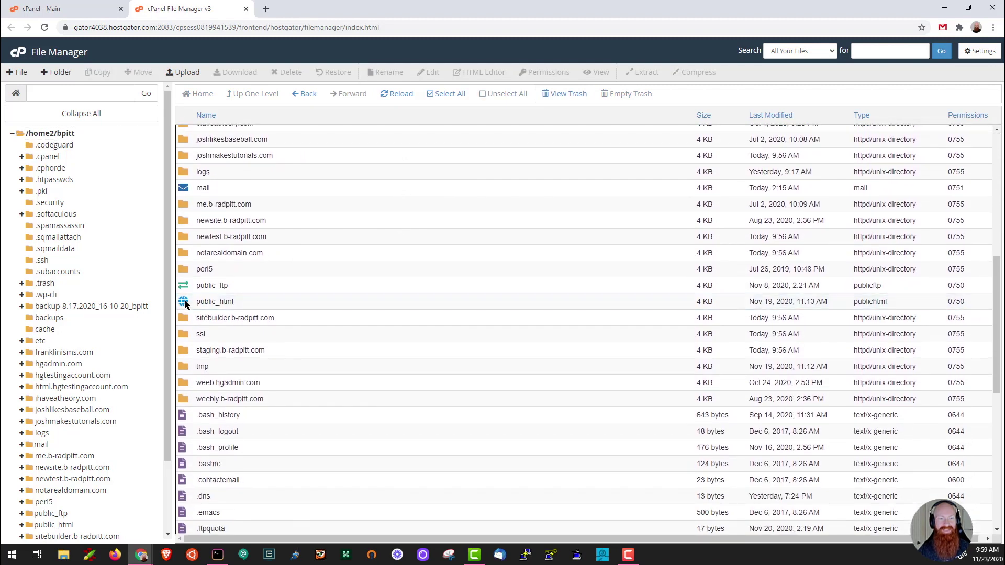
pyautogui.doubleClick(184, 303)
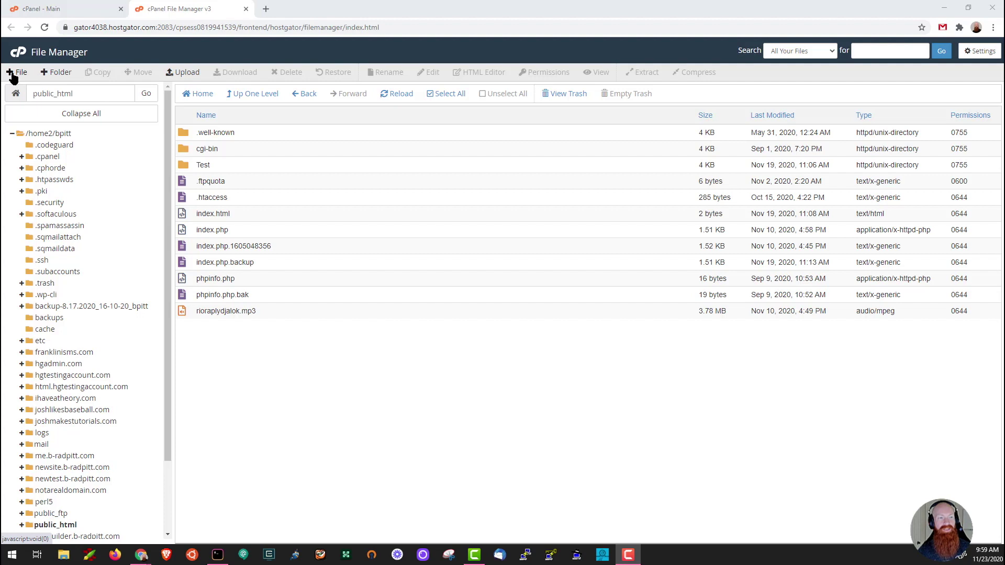
pyautogui.click(16, 73)
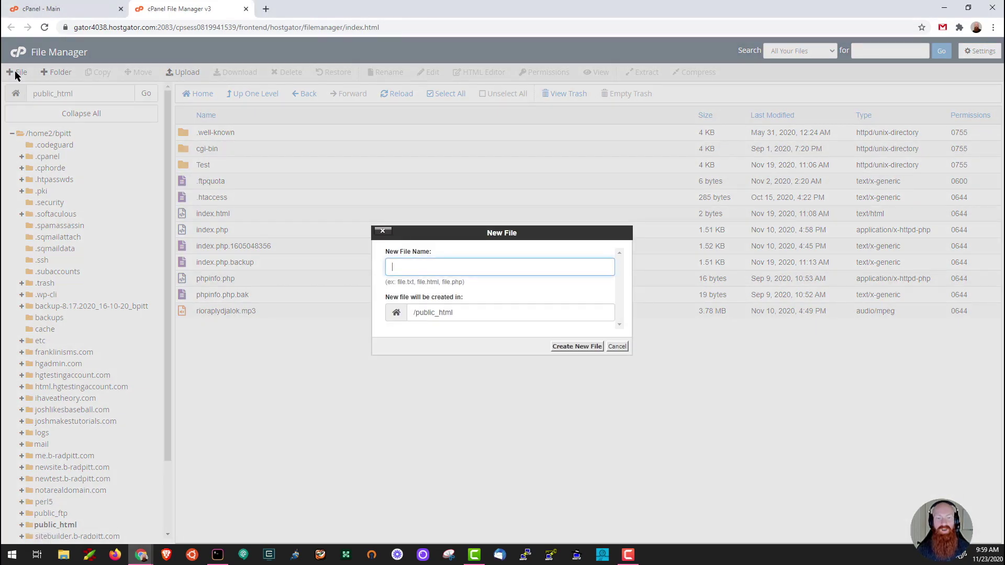
# Step: Create an empty test.html file in /public_html and select it
pyautogui.write('test')
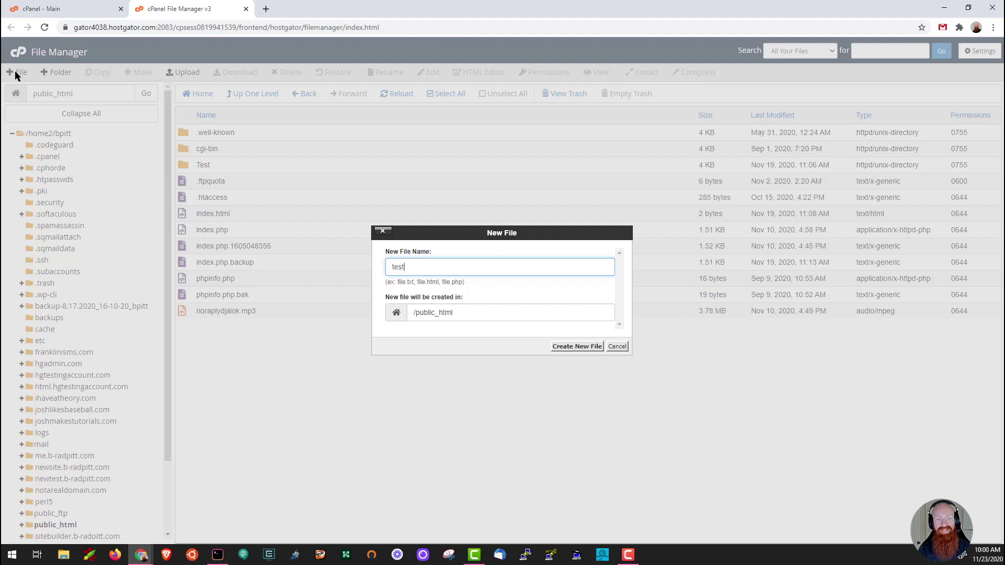
pyautogui.write('.html')
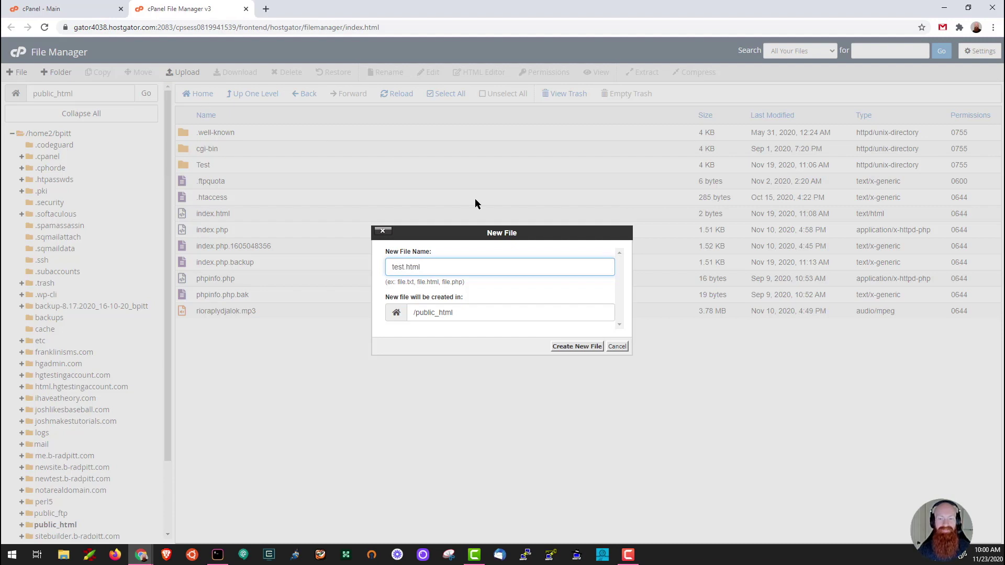
pyautogui.click(466, 314)
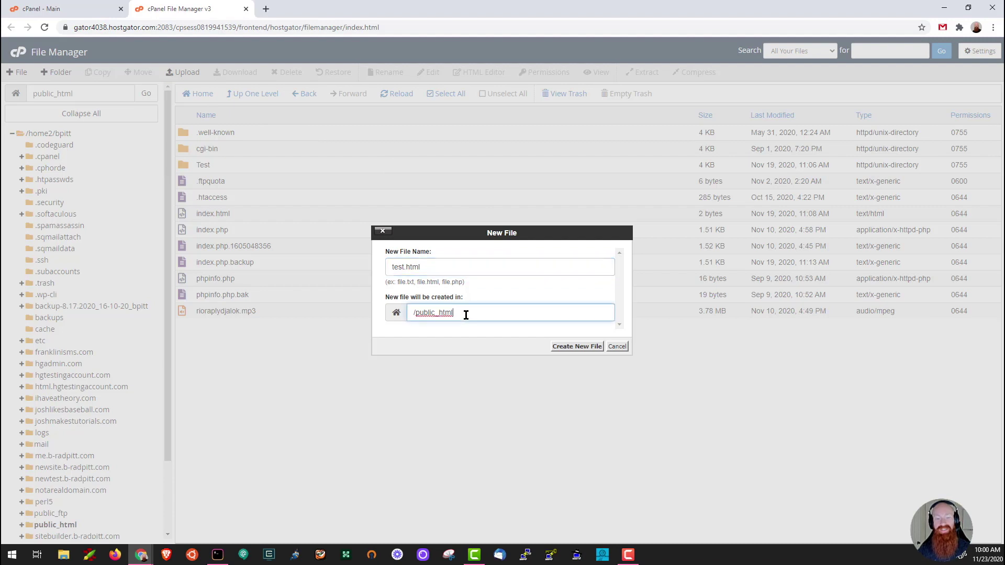
pyautogui.click(570, 347)
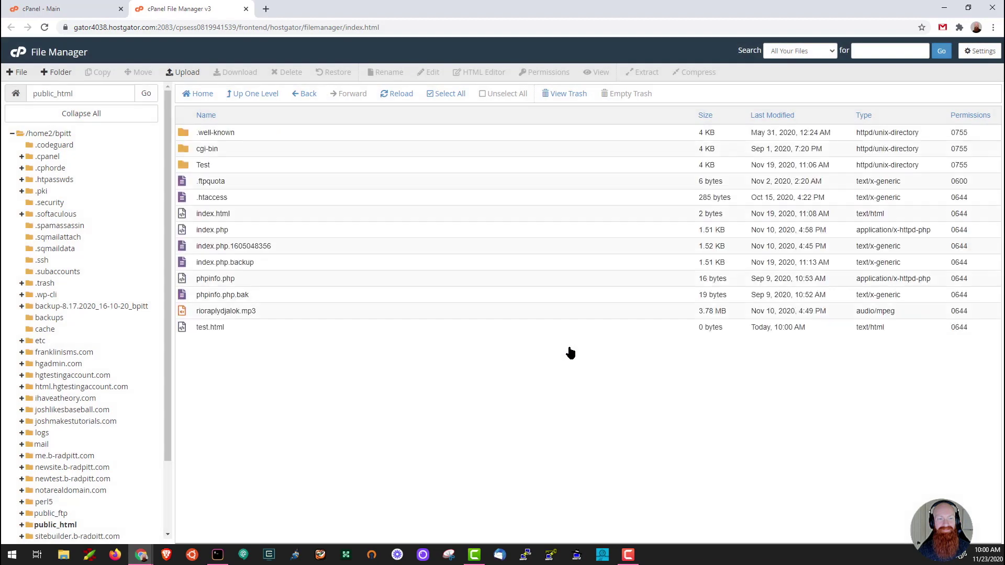
pyautogui.click(182, 330)
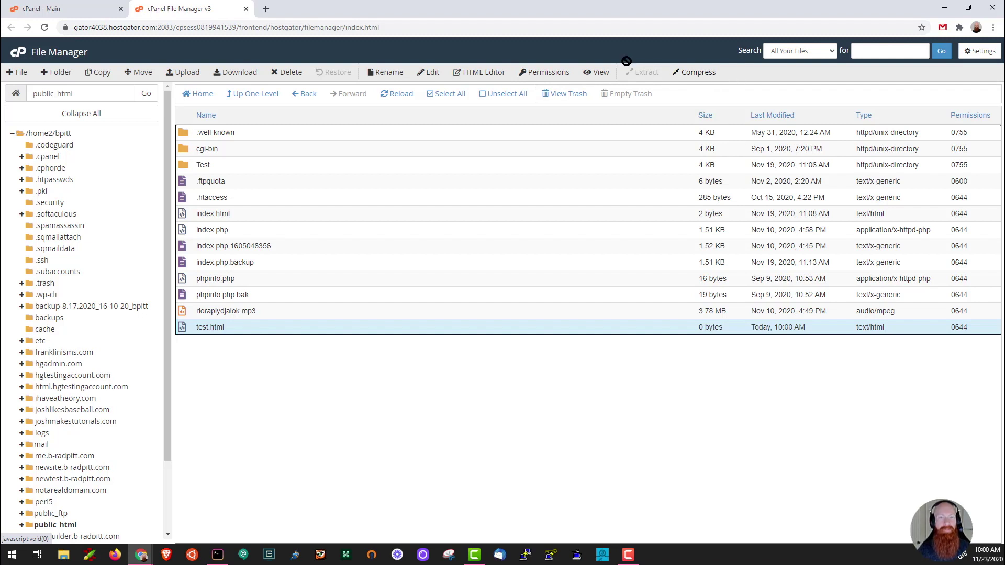
# Step: Open test.html for editing, bringing up its encoding-check dialog
pyautogui.click(429, 74)
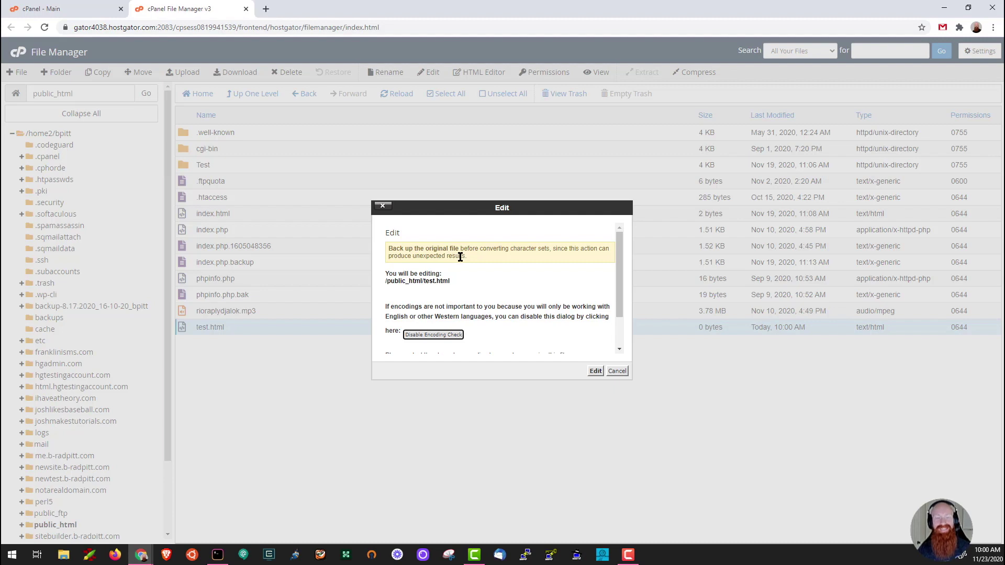
# Step: Write 'Hi' into test.html, save the change, and close the editor
pyautogui.click(596, 372)
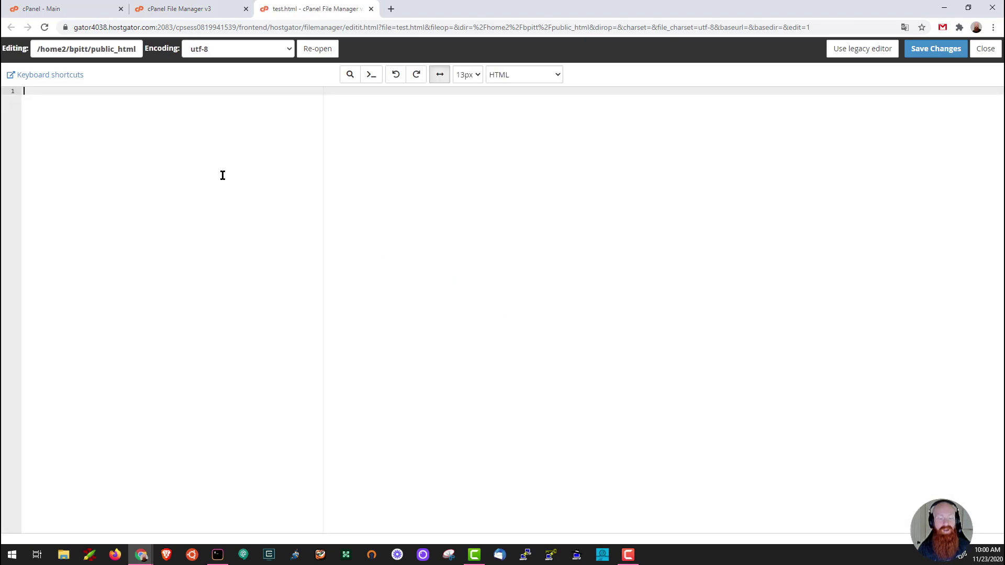
pyautogui.write('Hi')
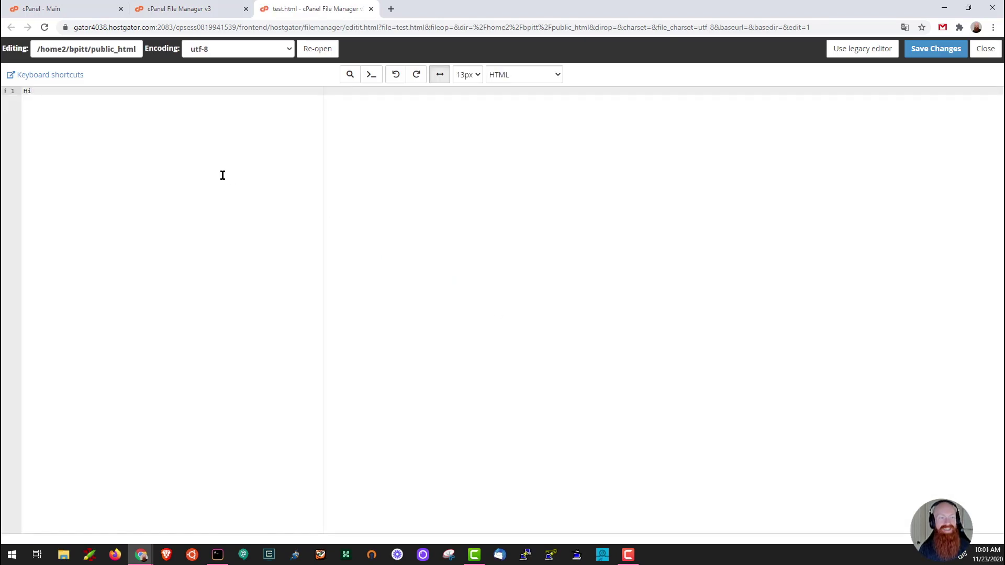
pyautogui.click(937, 50)
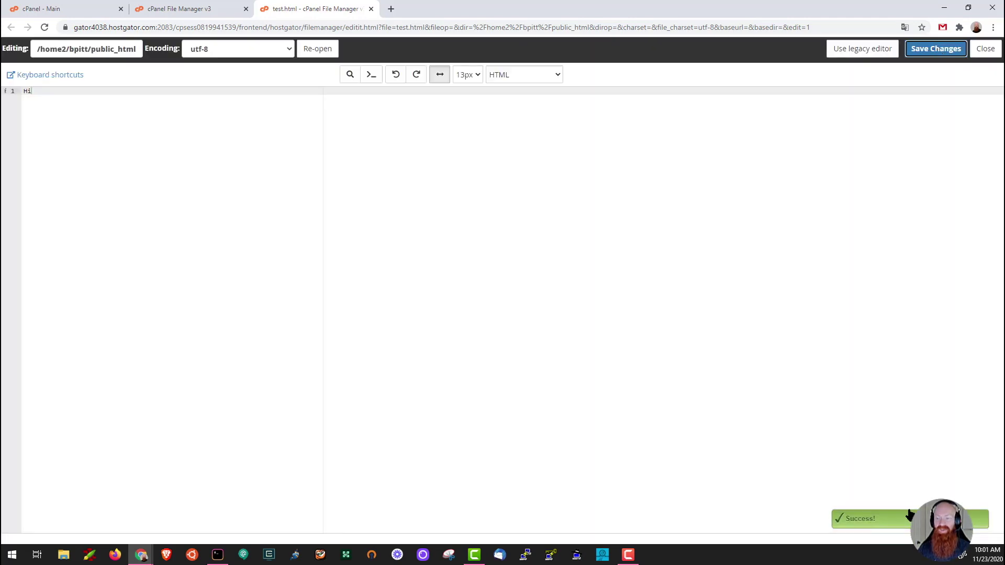
pyautogui.click(986, 48)
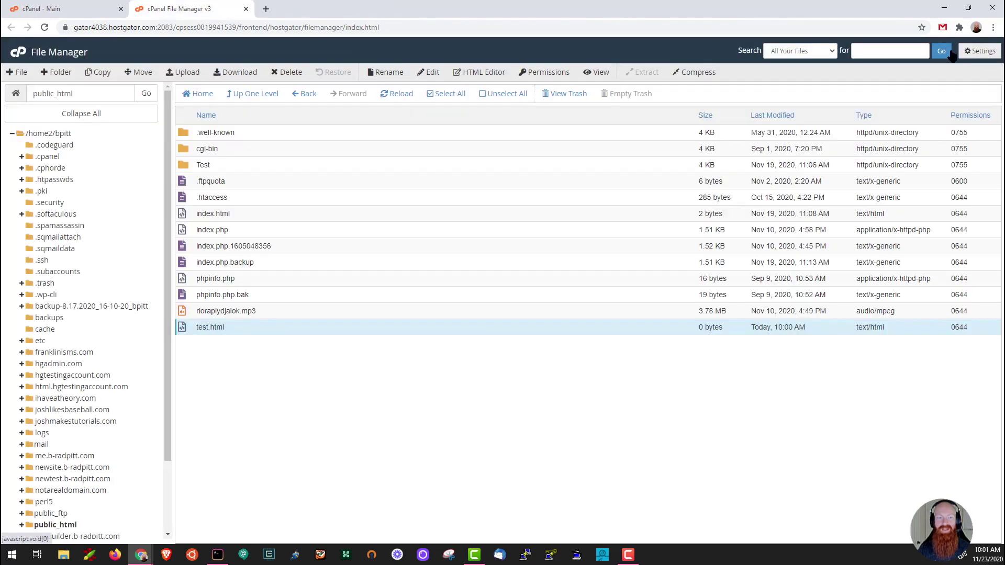
# Step: View test.html to confirm it contains 'Hi', then close the preview
pyautogui.rightClick(183, 330)
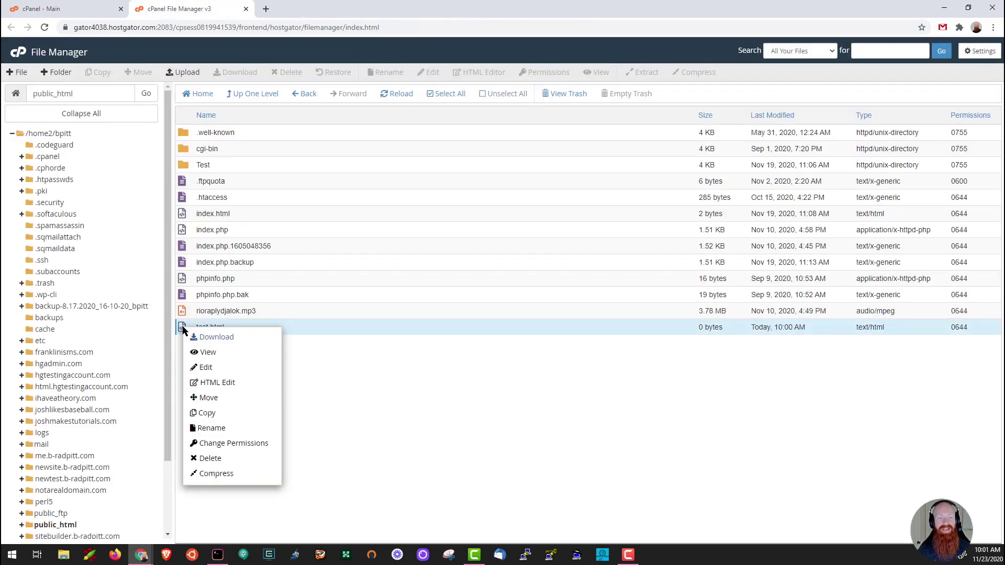
pyautogui.click(216, 353)
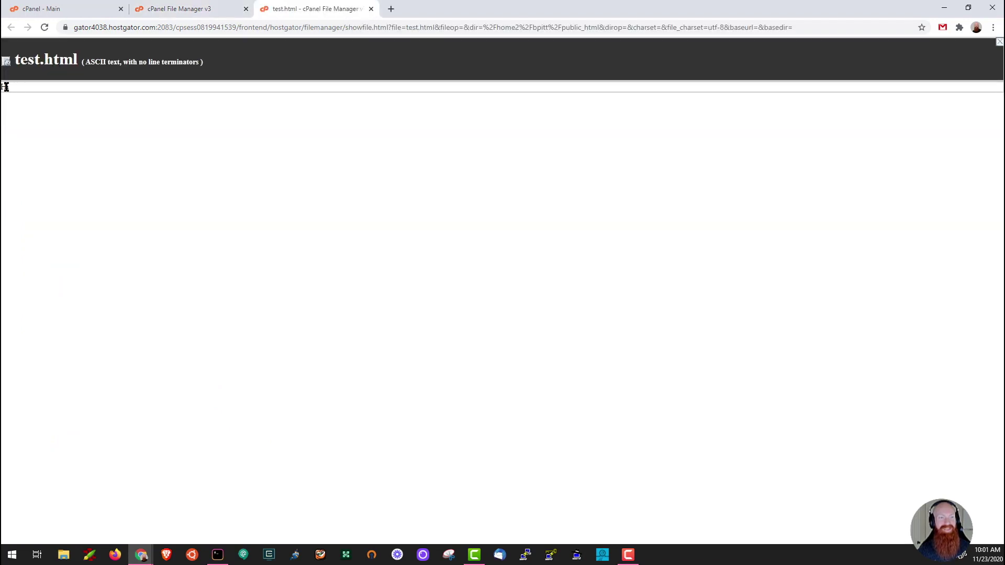
pyautogui.click(999, 43)
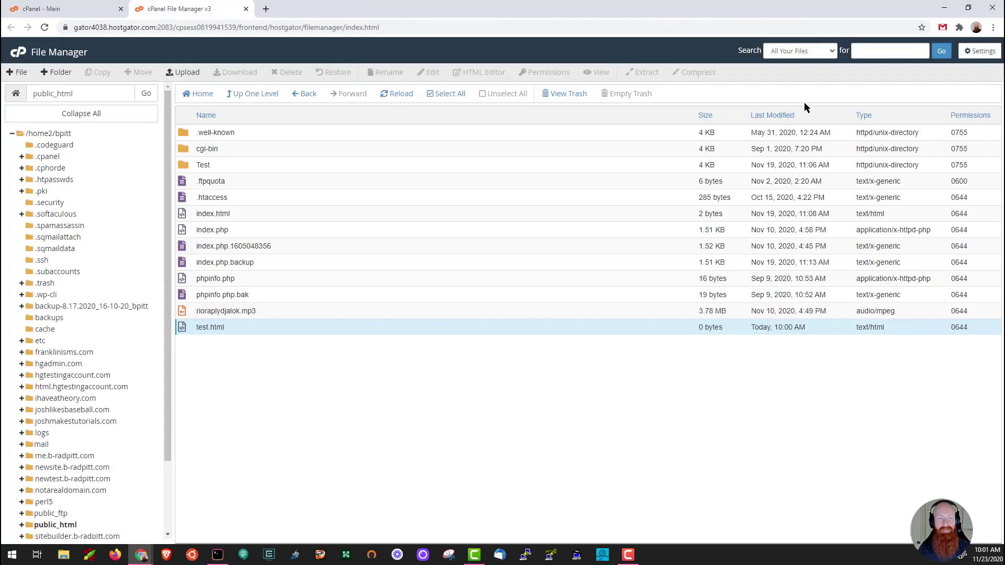
# Step: Download test.html to the computer and open the Upload page for public_html
pyautogui.rightClick(183, 329)
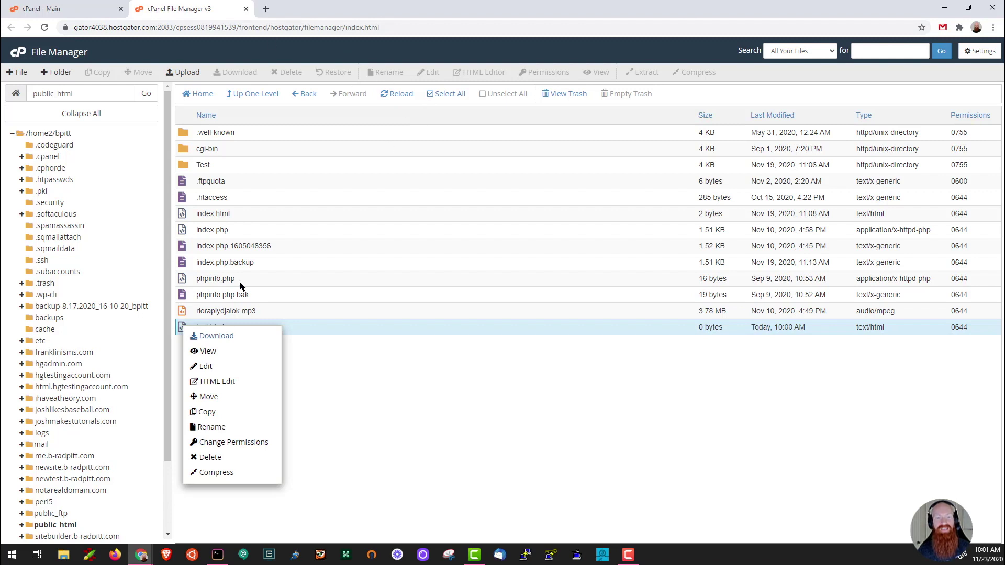
pyautogui.click(226, 341)
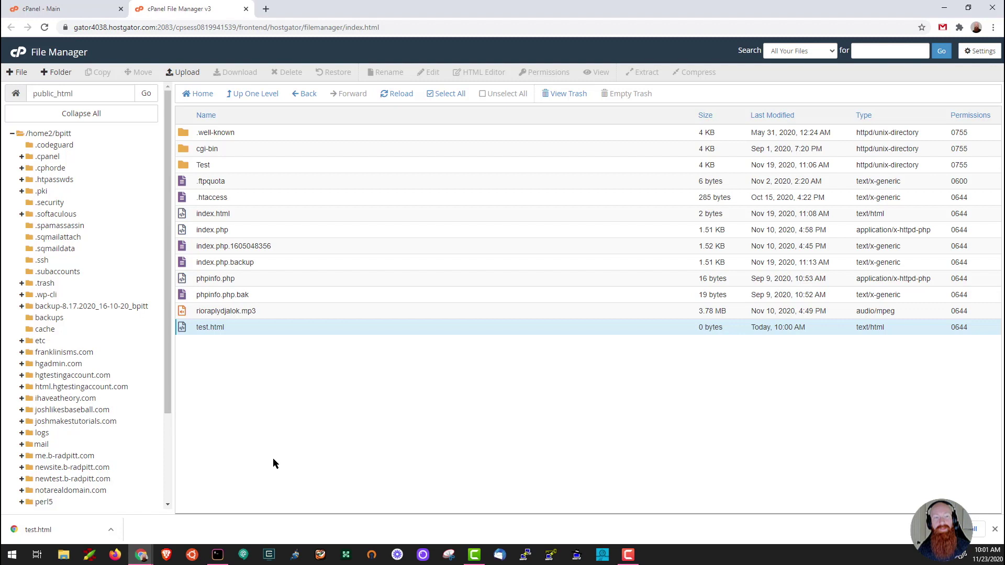
pyautogui.click(183, 74)
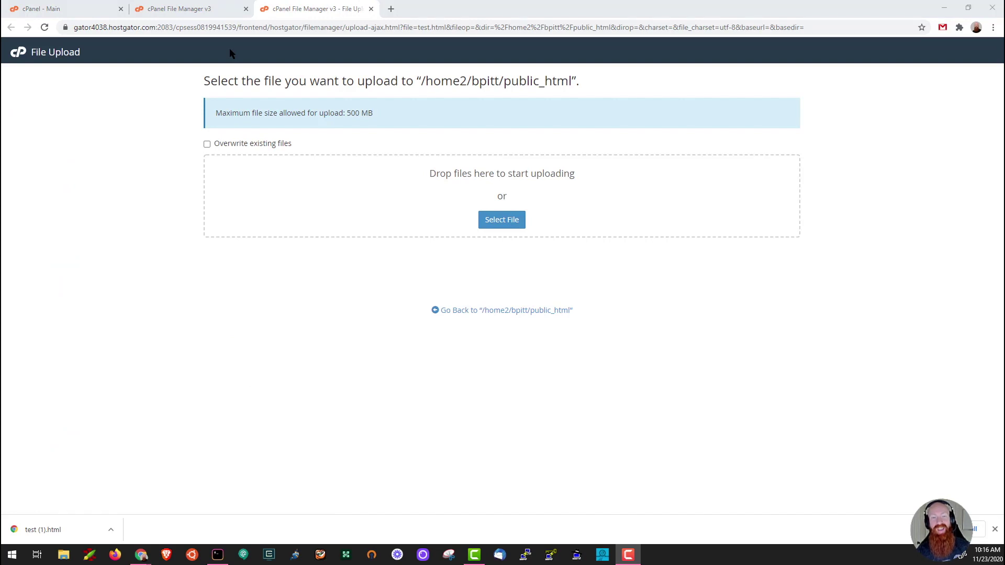
# Step: Upload mysite.html from the Desktop into public_html, then return to the public_html listing
pyautogui.click(506, 228)
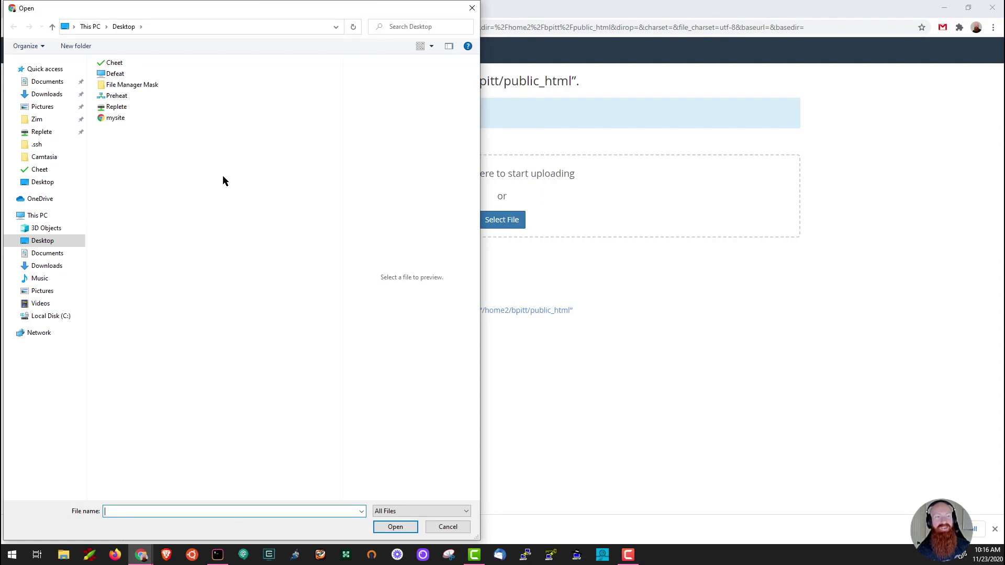
pyautogui.click(116, 120)
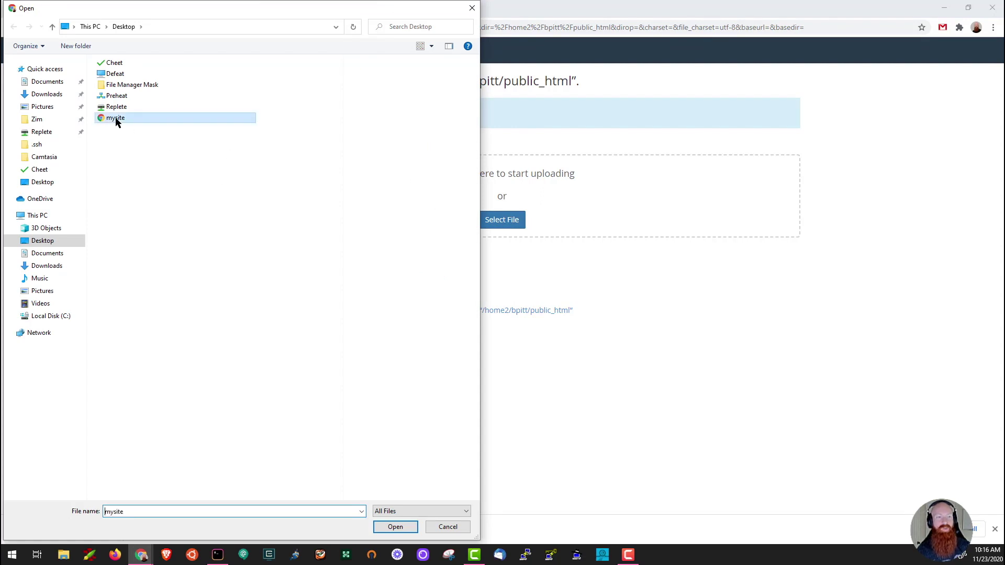
pyautogui.click(395, 528)
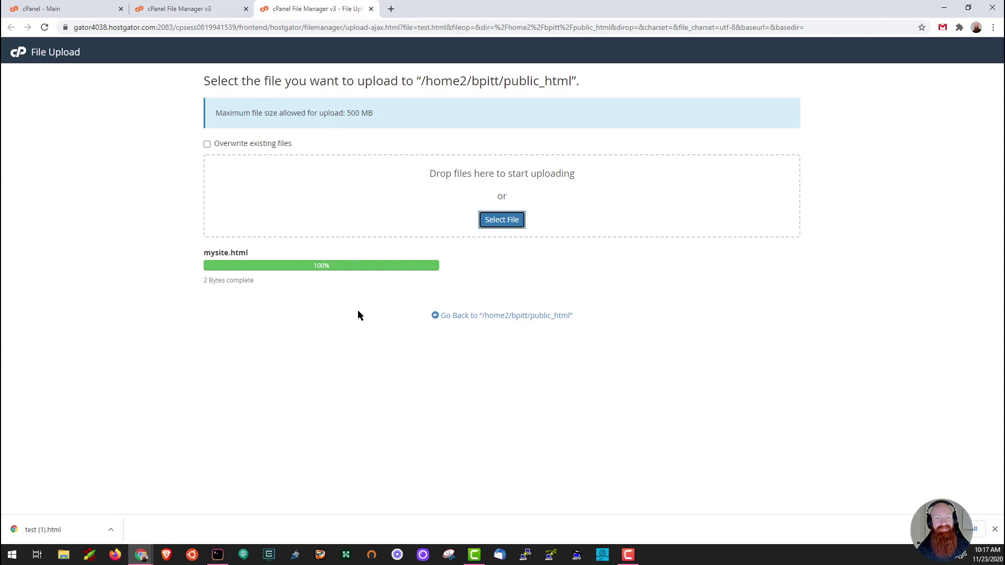
pyautogui.click(503, 318)
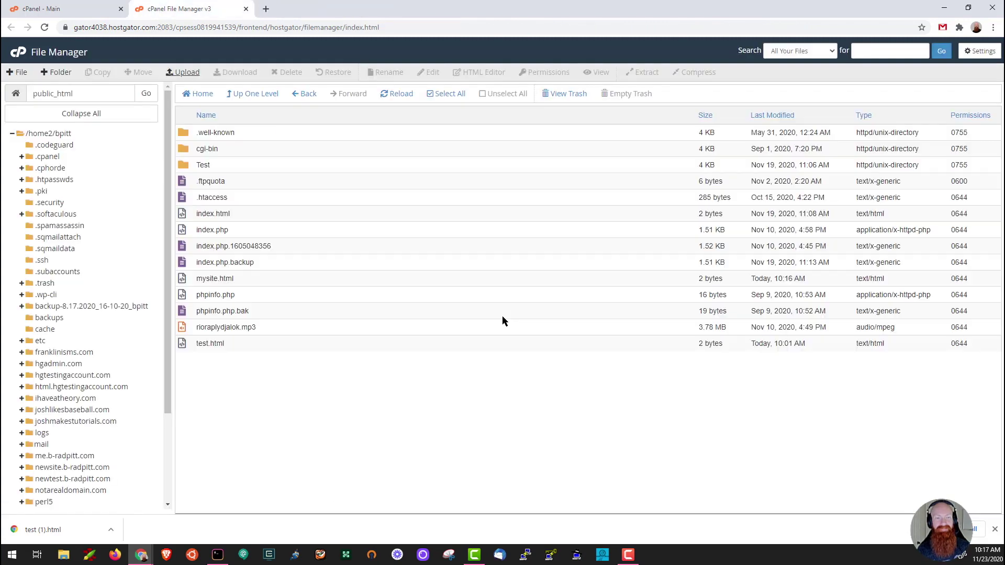
# Step: Dismiss the download bar and create a folder named NewFolder in public_html
pyautogui.click(995, 531)
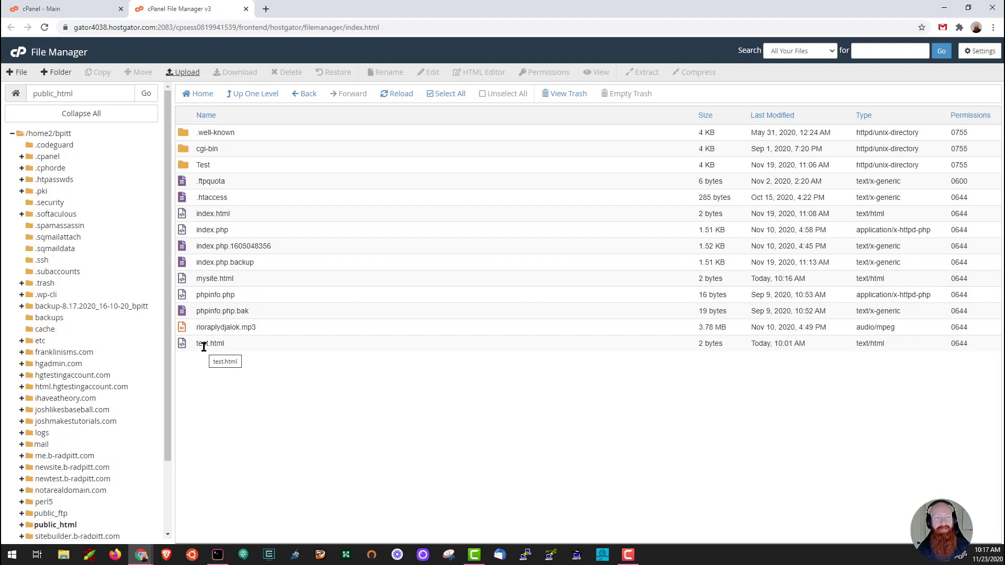
pyautogui.click(57, 74)
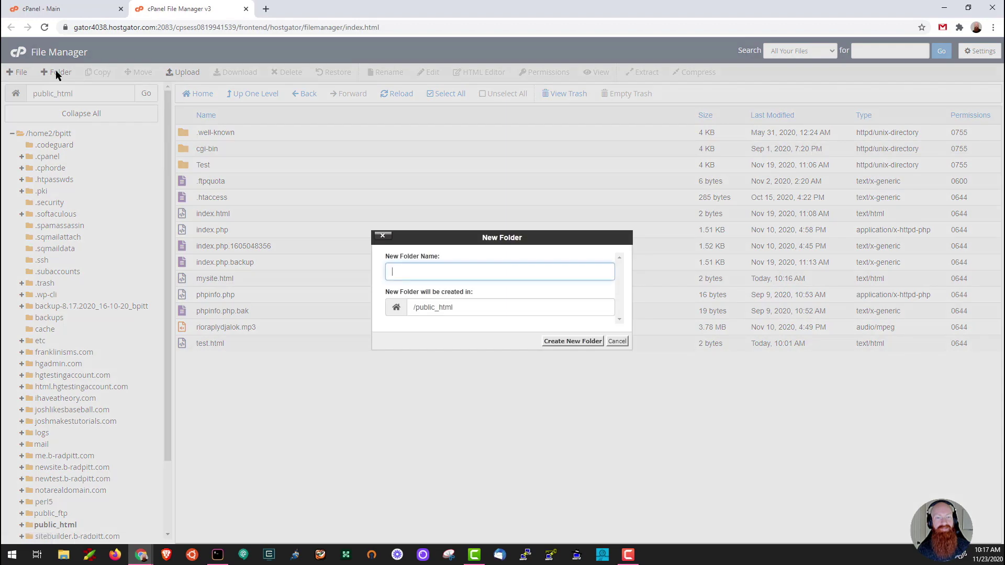
pyautogui.write('New')
pyautogui.press('BackSpace')
pyautogui.write('w')
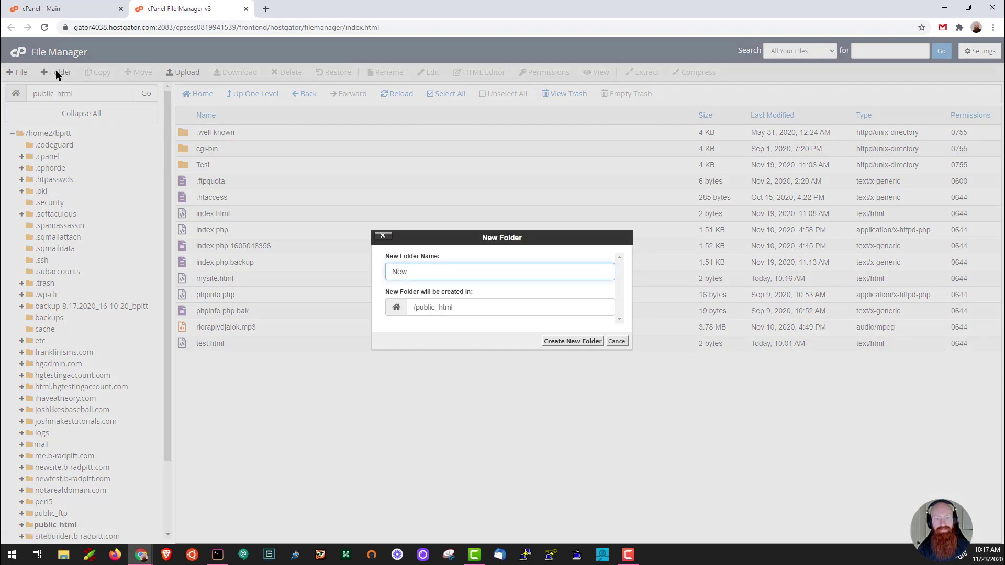
pyautogui.write('Folder')
pyautogui.click(556, 343)
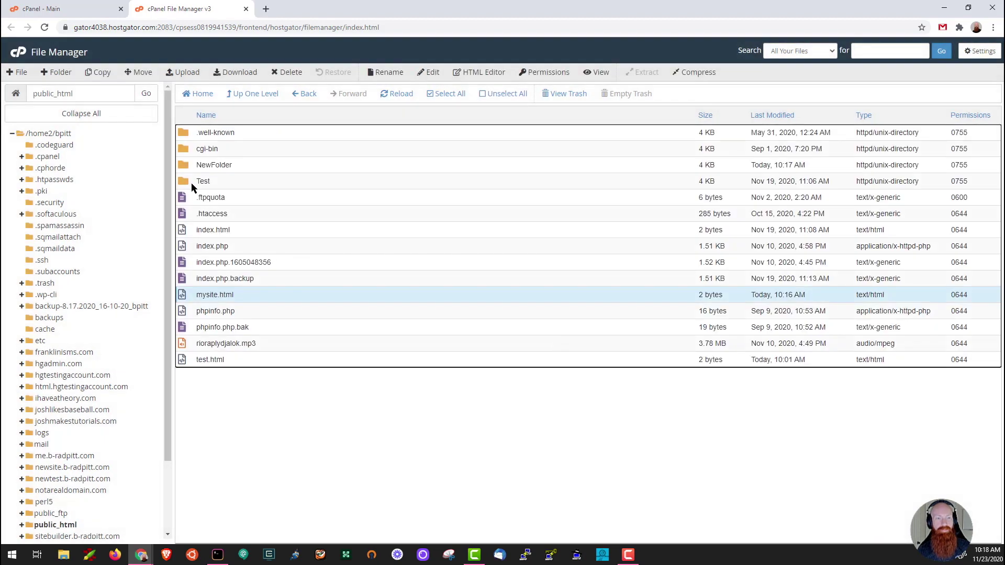
# Step: Select NewFolder, test.html and mysite.html in the listing
pyautogui.click(184, 166)
pyautogui.click(182, 361)
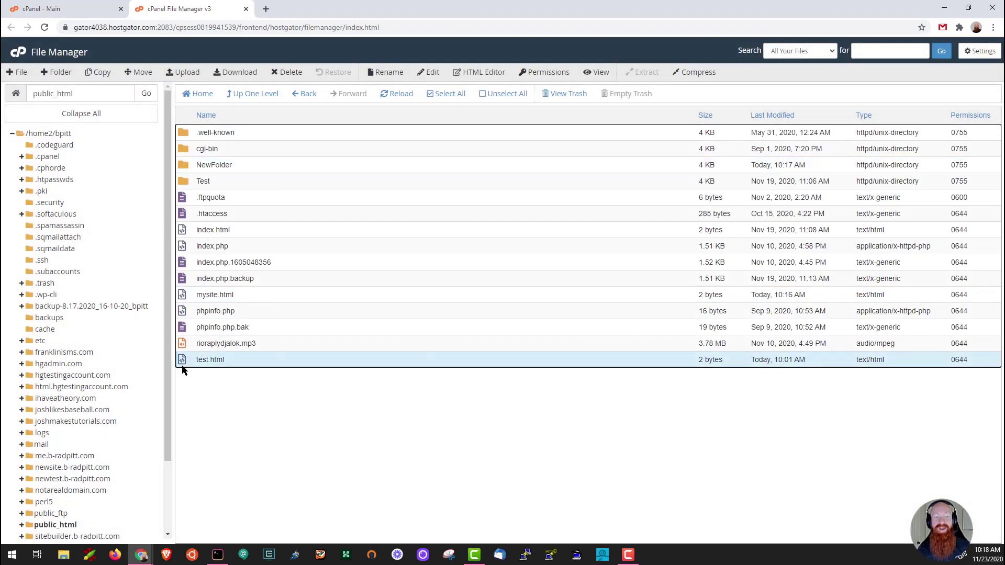
pyautogui.click(182, 297)
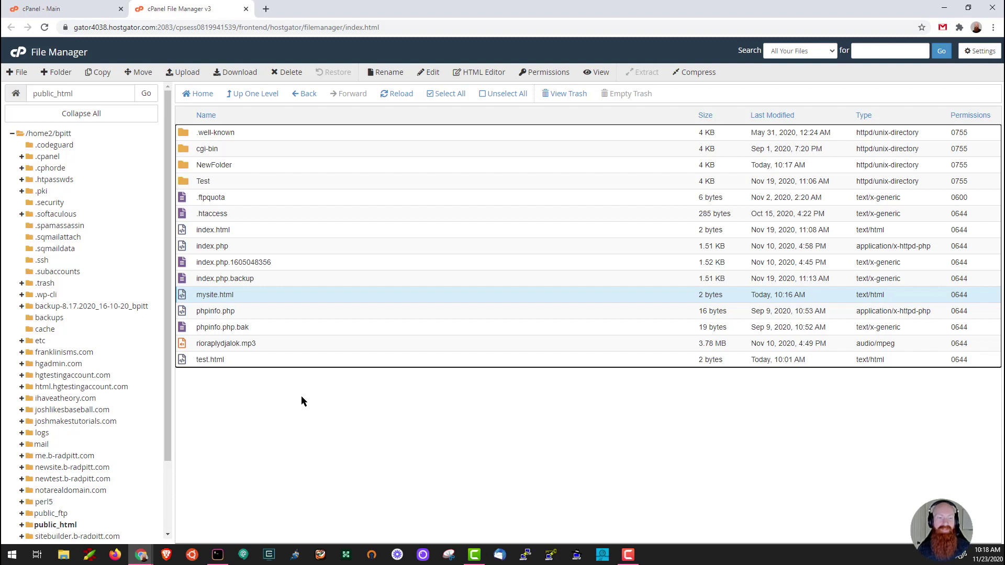
# Step: Copy mysite.html to /public_html/mysite.html.backup and select the new backup file
pyautogui.click(183, 296)
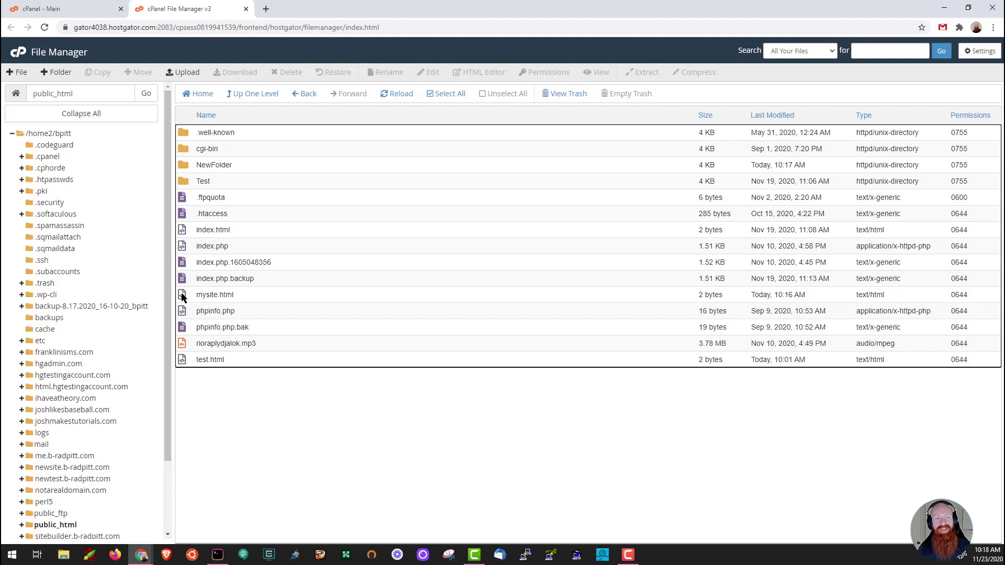
pyautogui.click(183, 297)
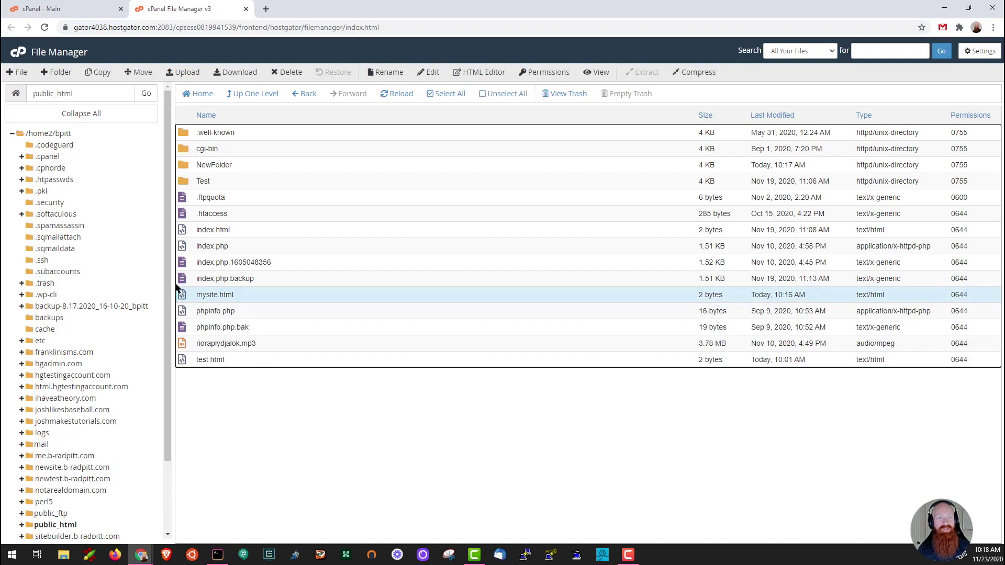
pyautogui.click(96, 74)
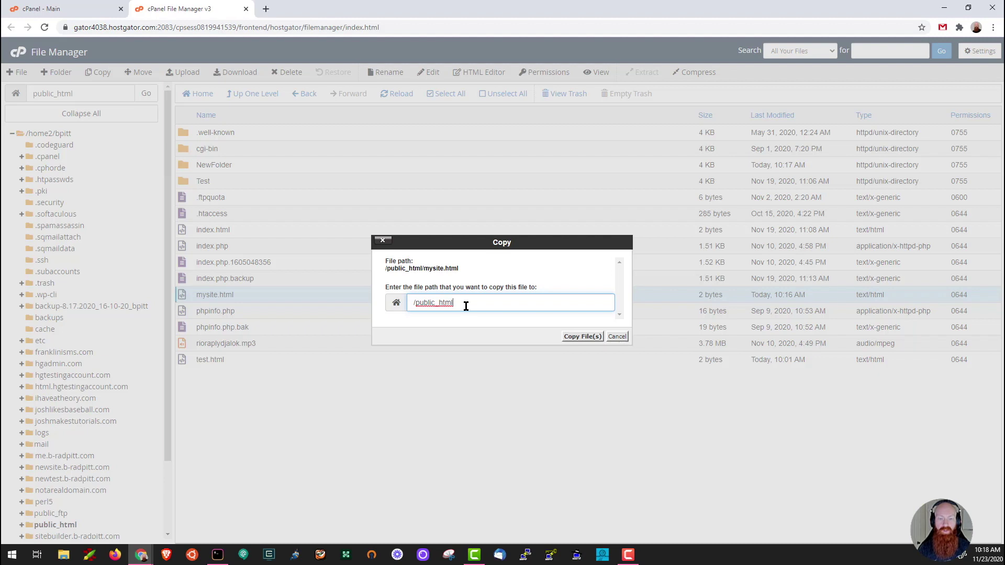
pyautogui.write('mysite.ht')
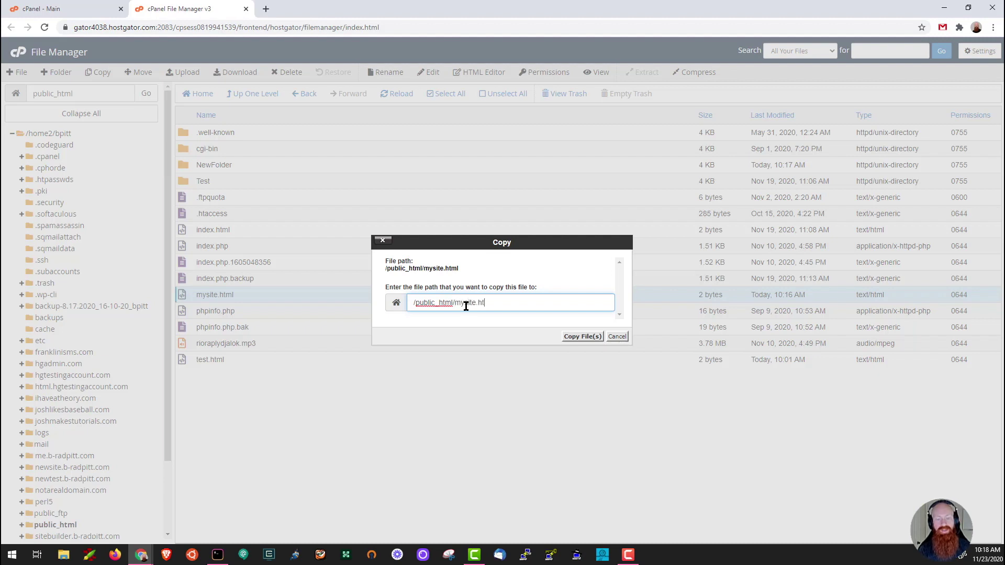
pyautogui.write('ml.backup')
pyautogui.moveTo(522, 304); pyautogui.dragTo(413, 304)
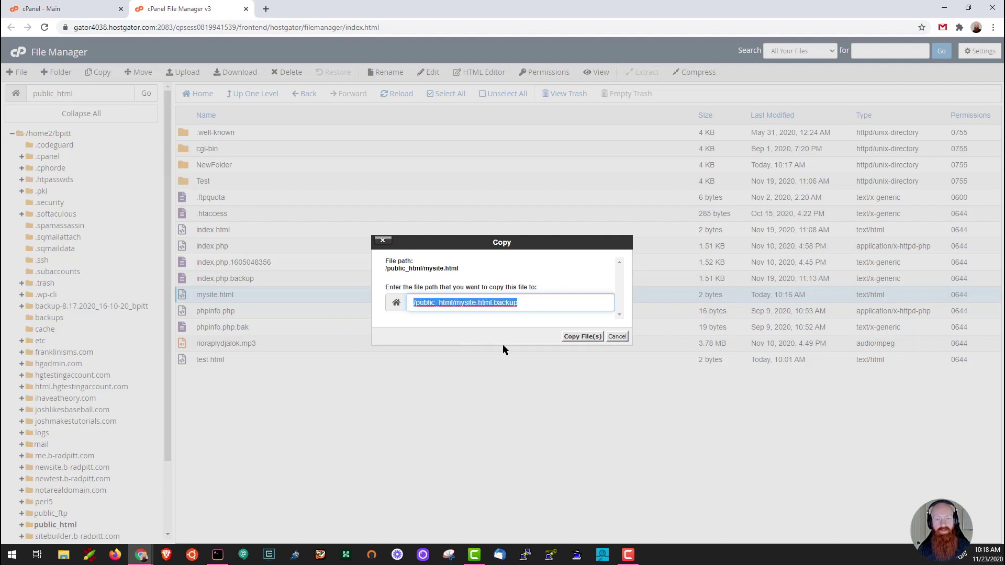
pyautogui.click(578, 337)
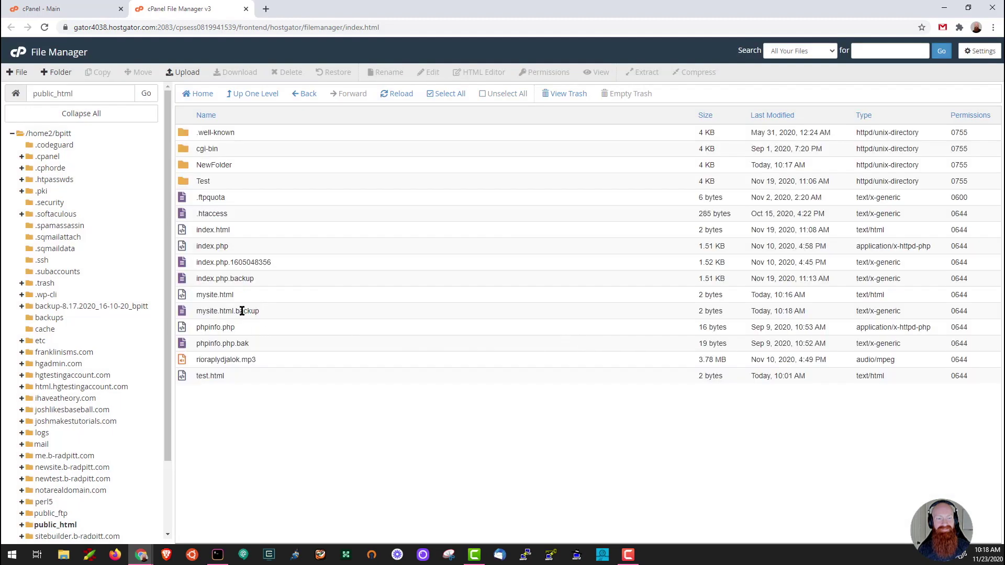
pyautogui.click(178, 298)
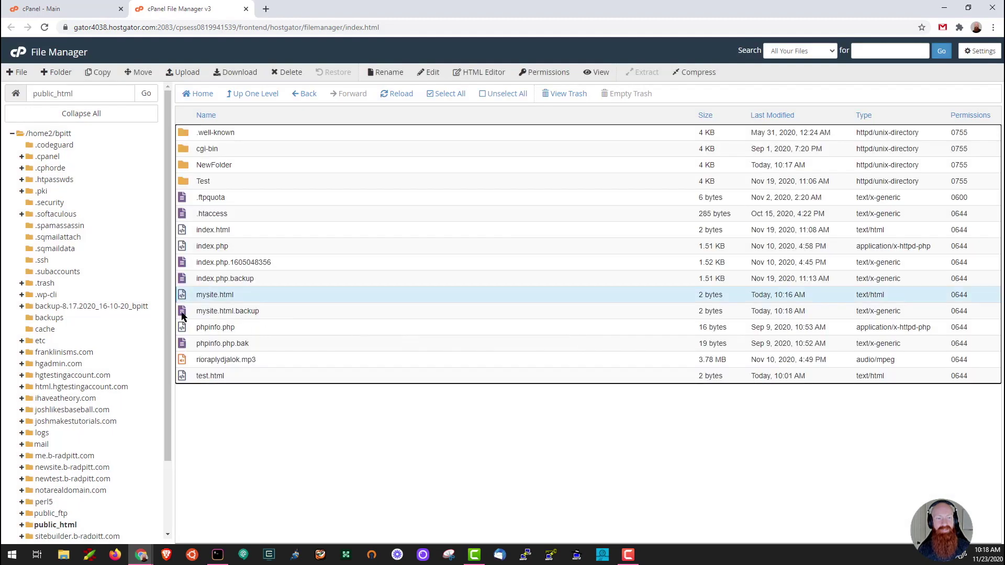
pyautogui.click(183, 314)
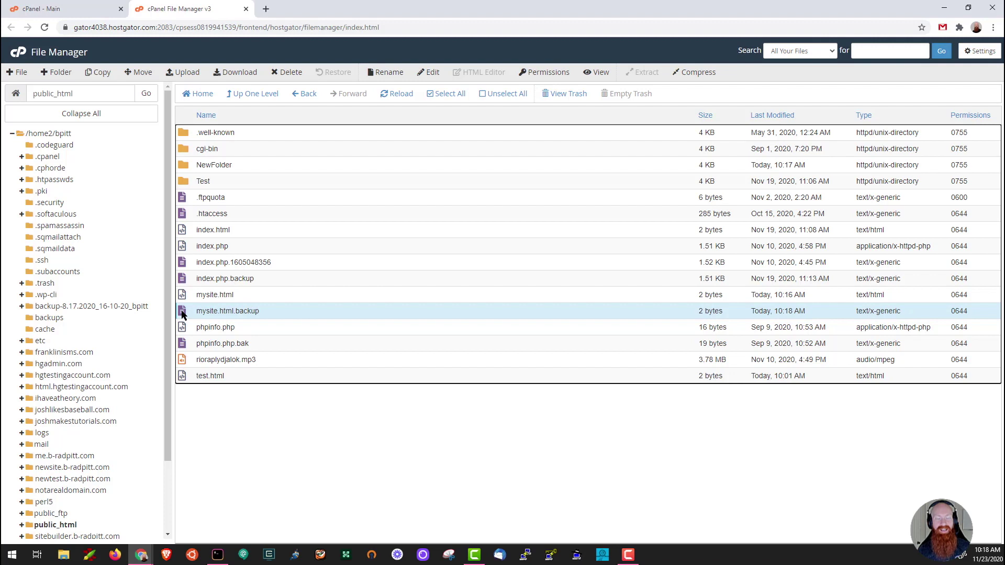